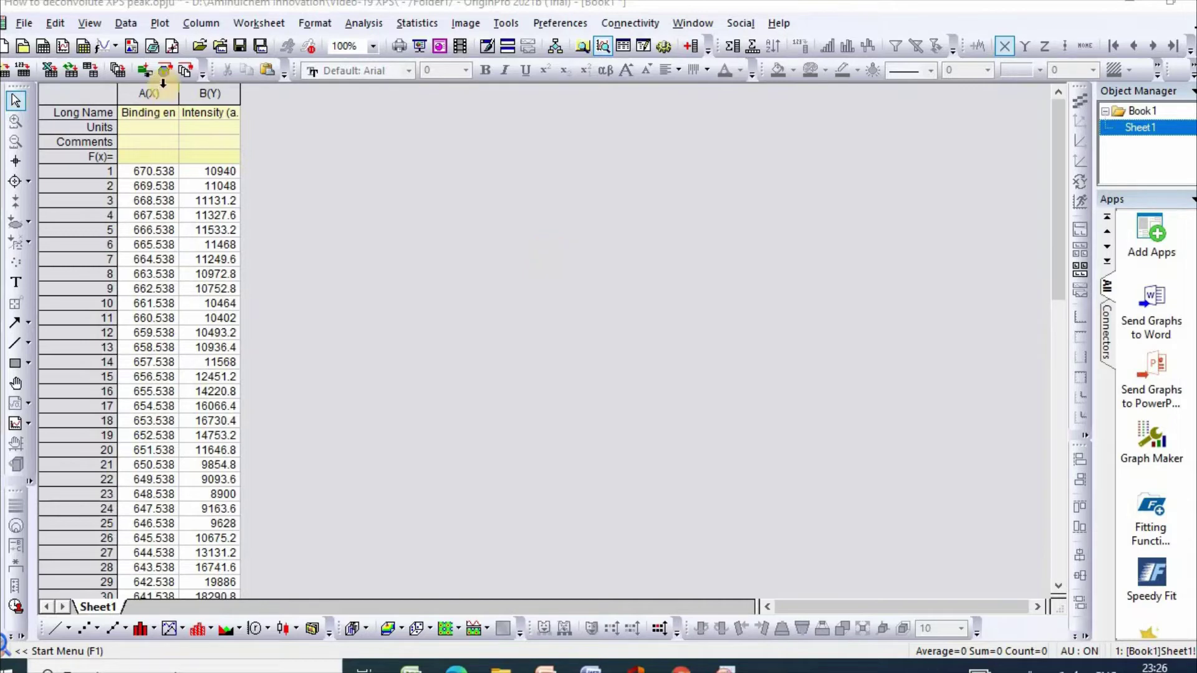
# Step: Plot Intensity (a.u.) against Binding energy (eV) as a line graph in Graph2
pyautogui.moveTo(163, 87); pyautogui.dragTo(202, 94)
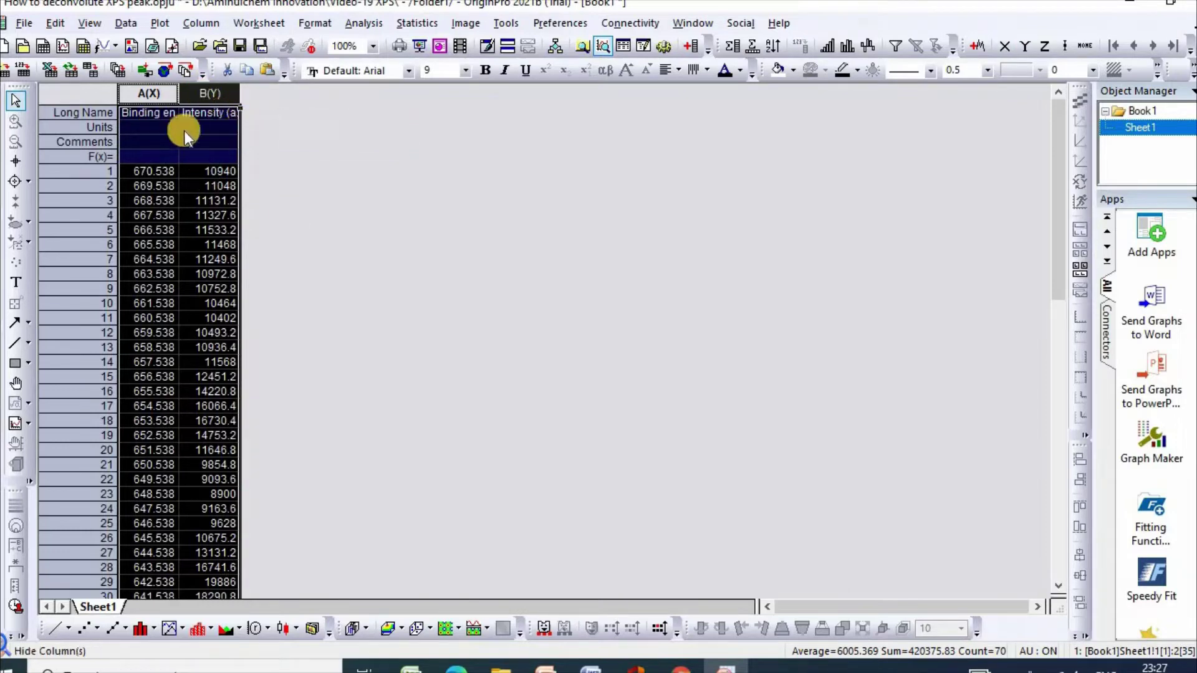
pyautogui.click(158, 24)
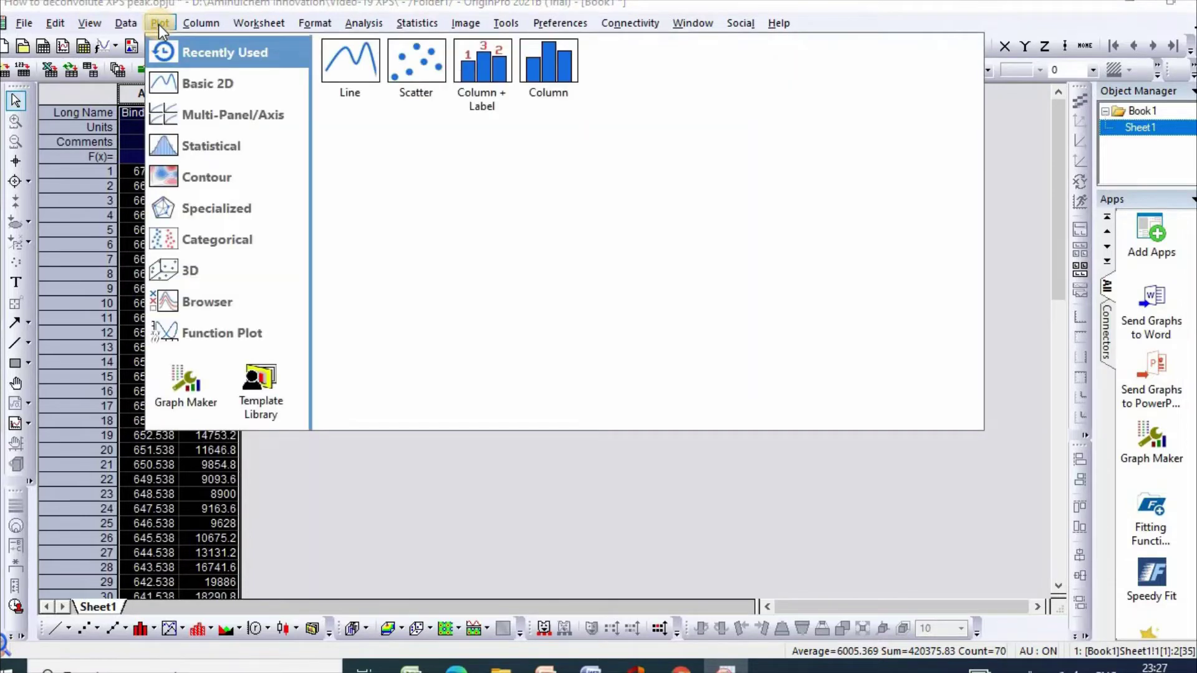
pyautogui.click(350, 61)
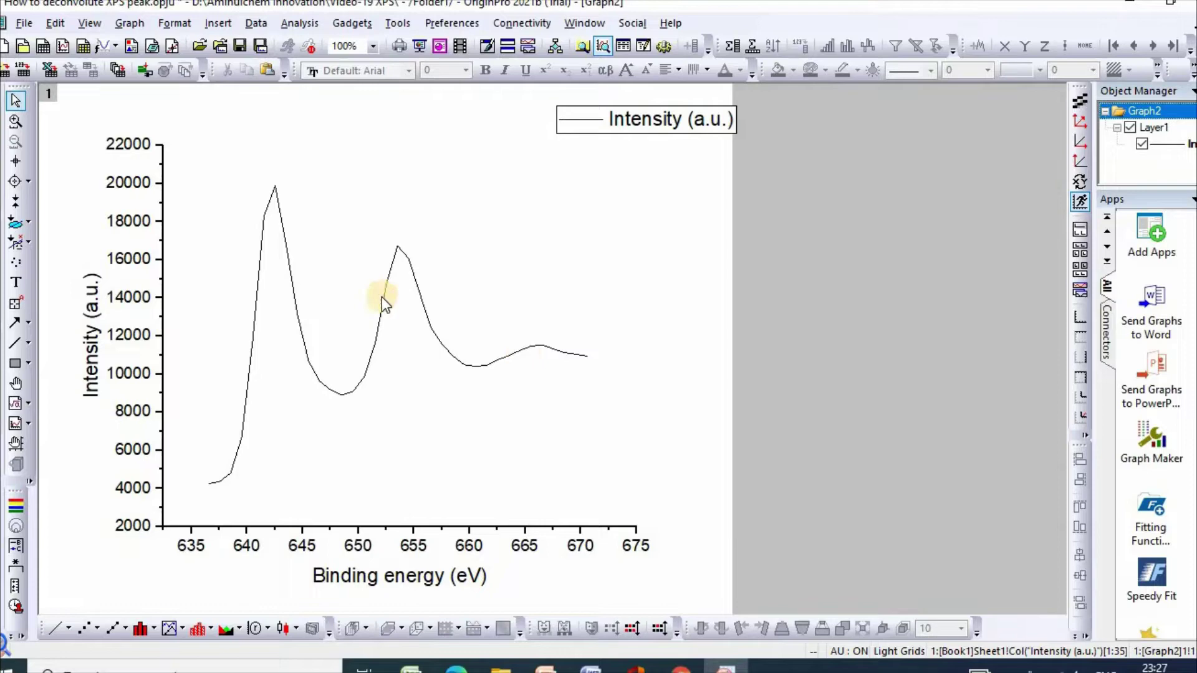
# Step: Launch the Peak Analyzer on the Intensity (a.u.) spectrum via Analysis > Peaks and Baseline
pyautogui.click(293, 25)
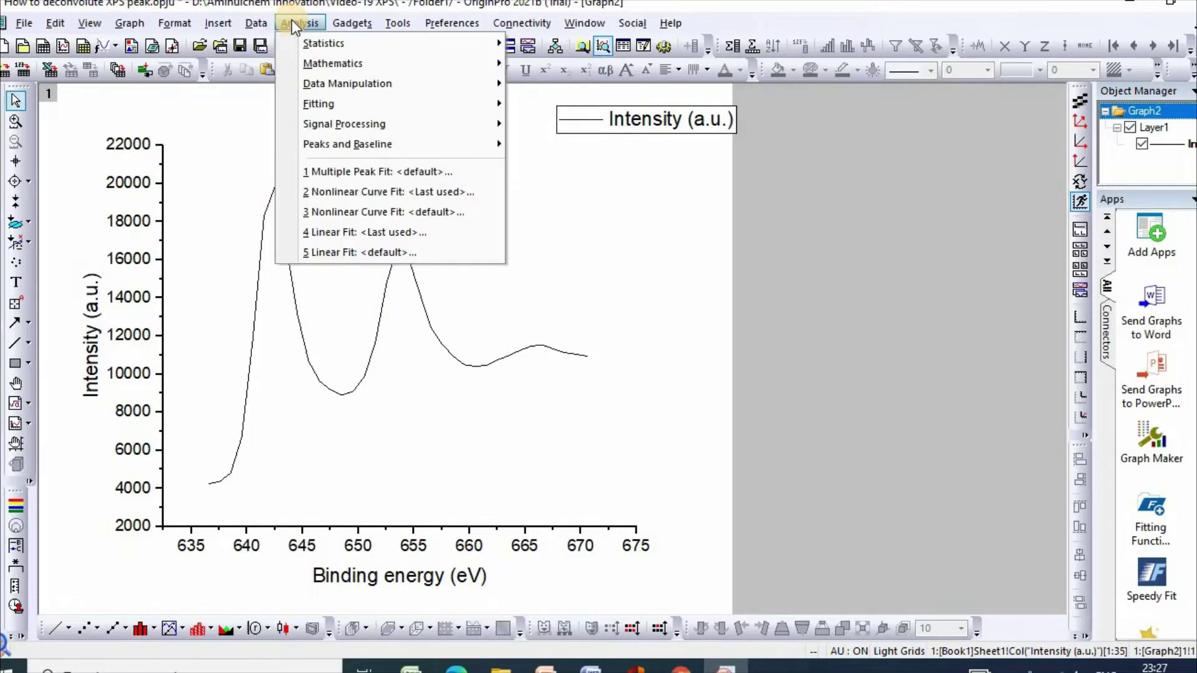
pyautogui.moveTo(347, 142)
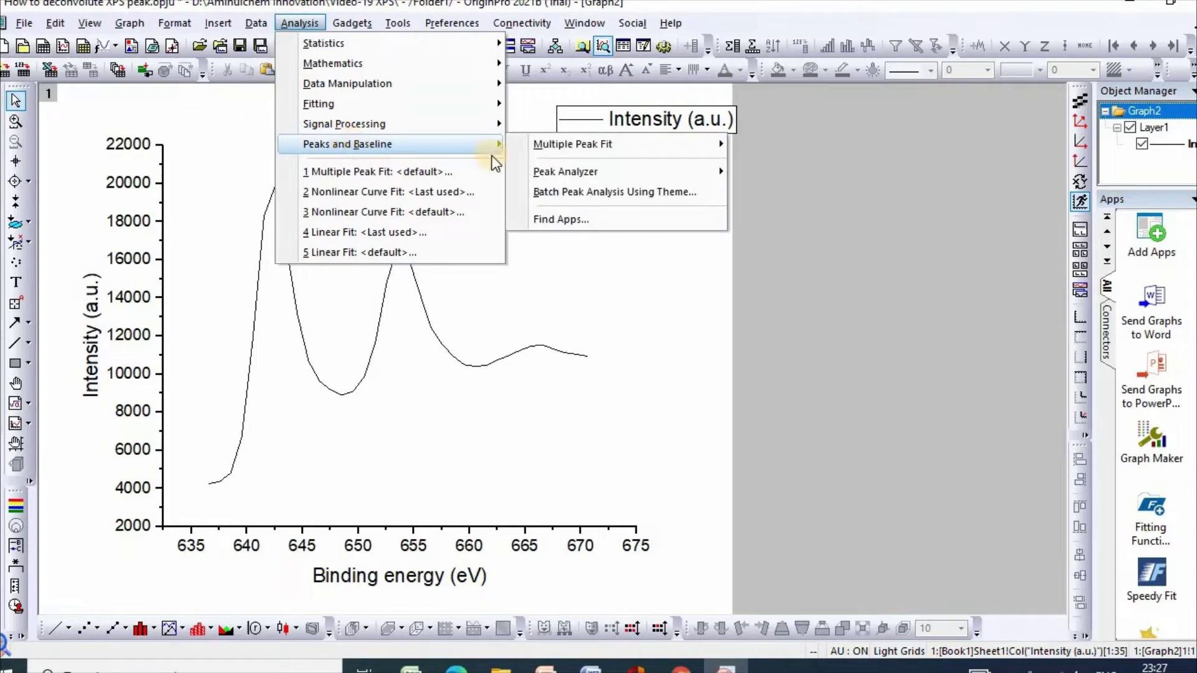
pyautogui.moveTo(574, 171)
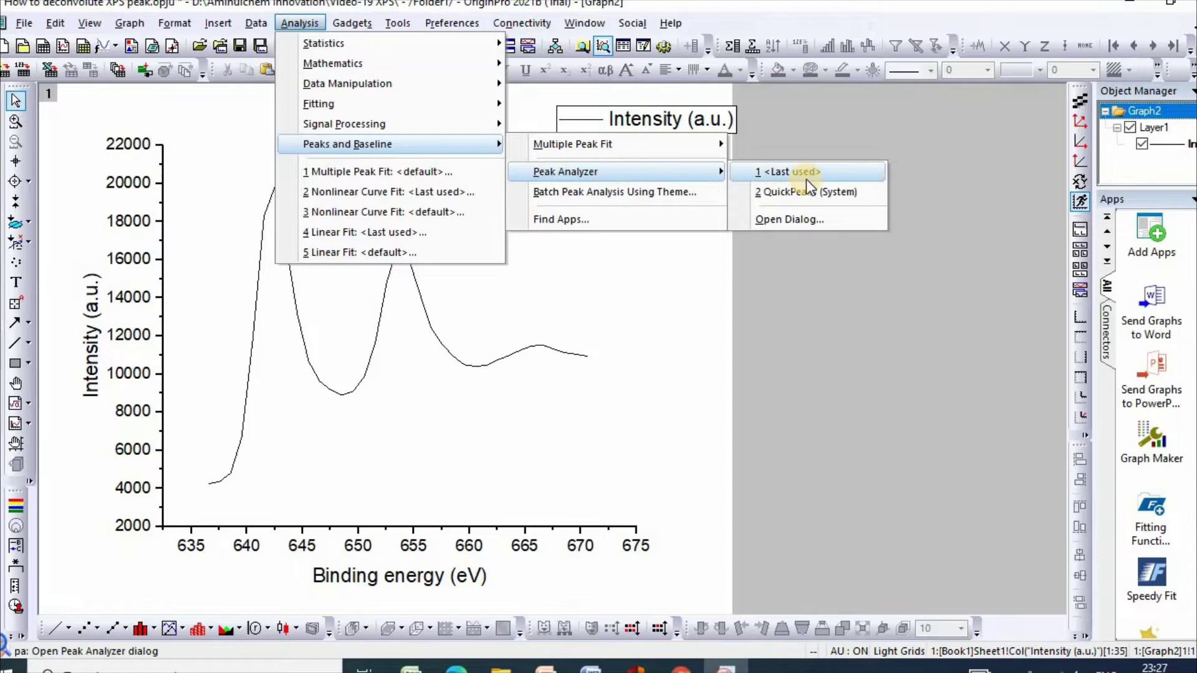
pyautogui.click(795, 219)
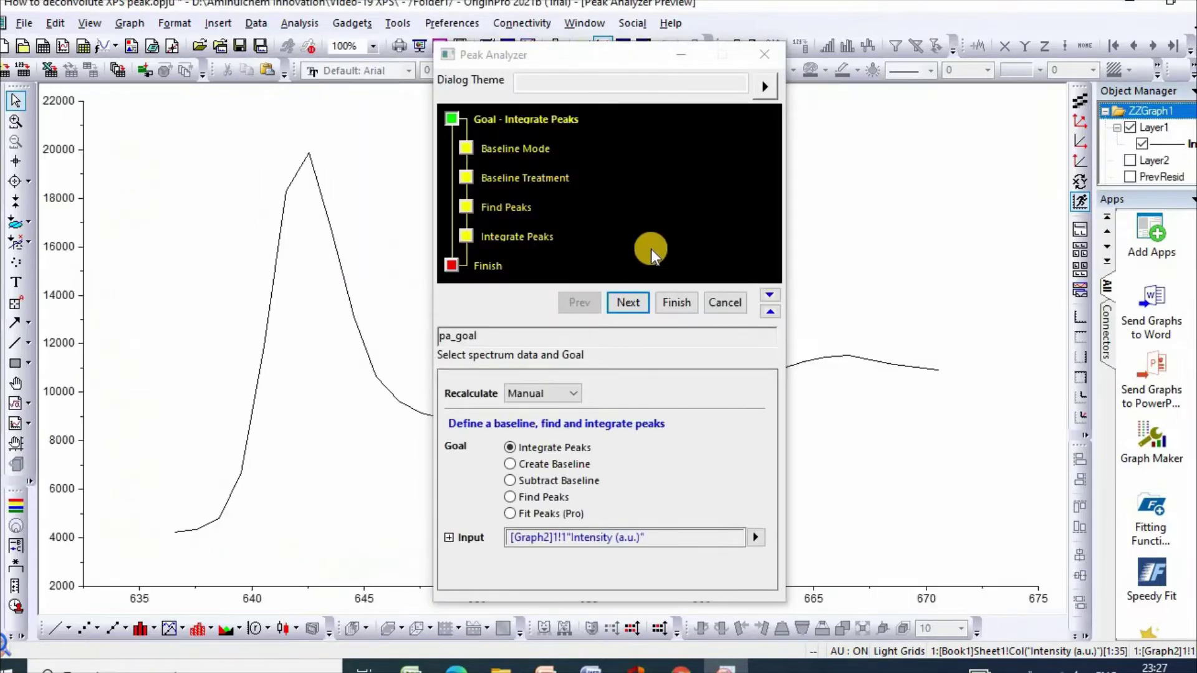
# Step: Subtract a constant minimum baseline of 4241.6 from the spectrum and close the Peak Analyzer
pyautogui.click(511, 478)
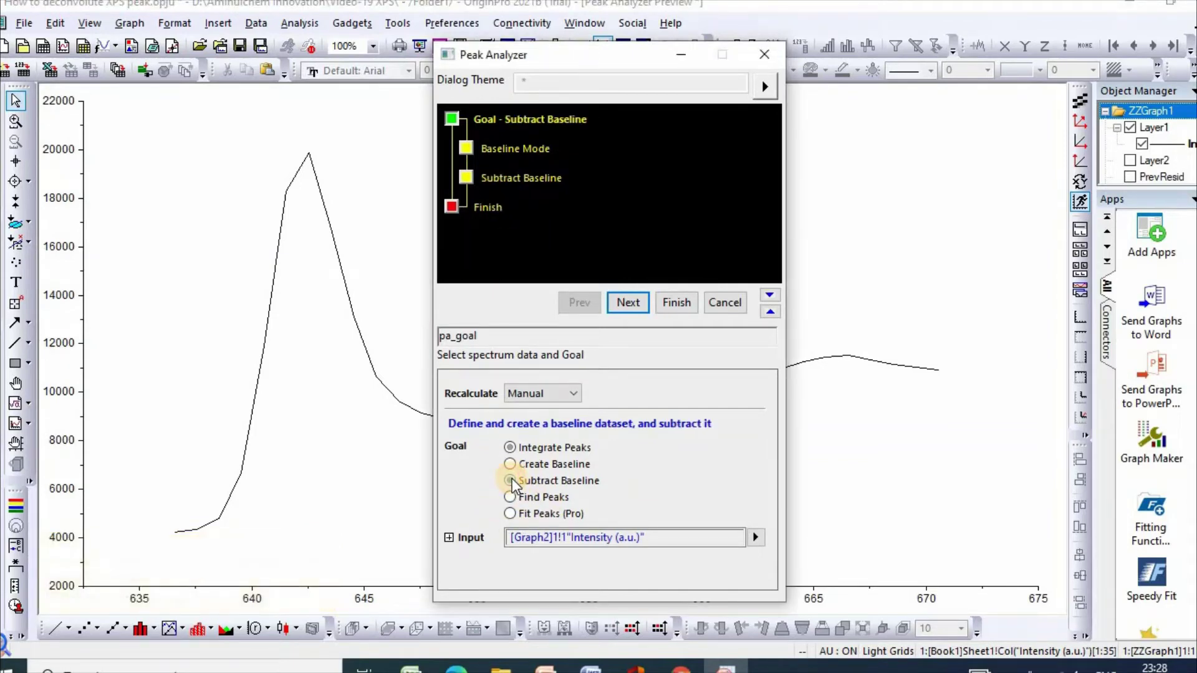
pyautogui.click(638, 301)
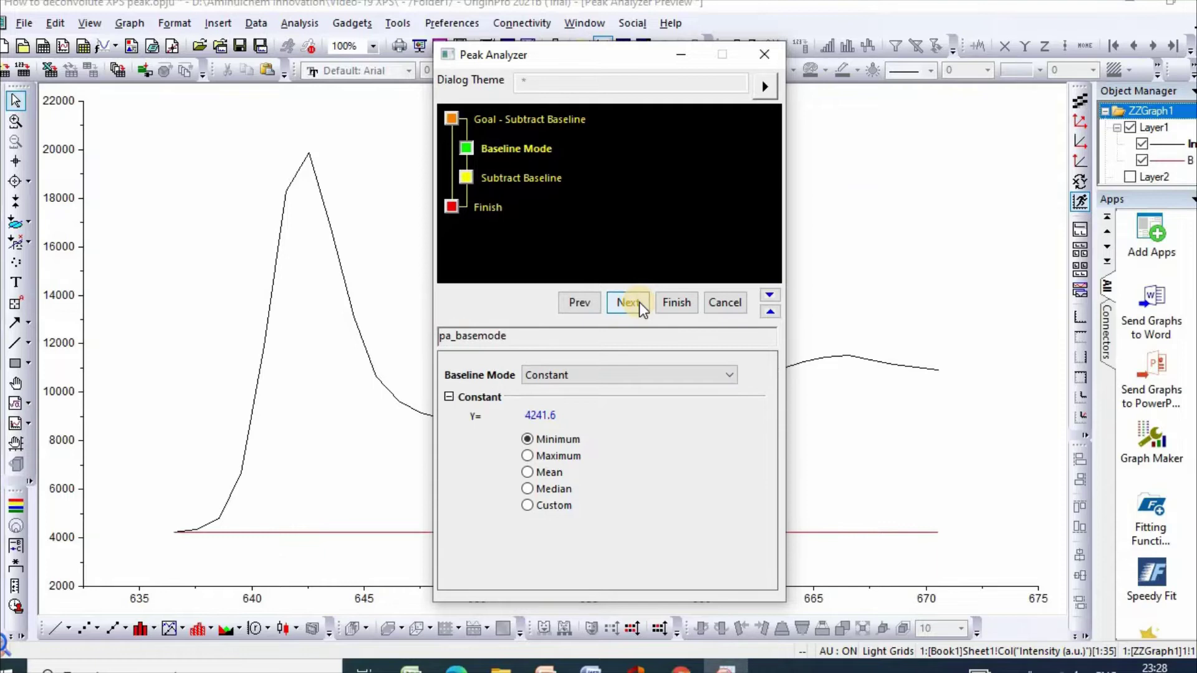
pyautogui.click(677, 302)
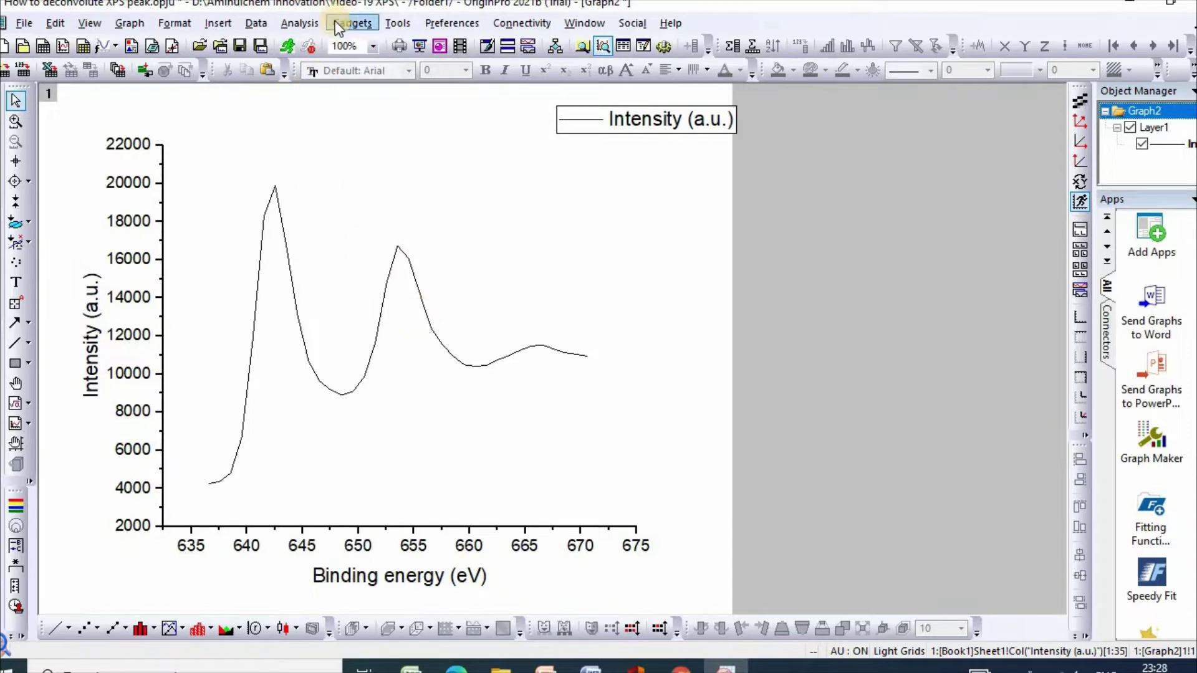
# Step: Set up a Multiple Peak Fit on the Intensity (a.u.) curve with the Gauss peak function
pyautogui.click(302, 25)
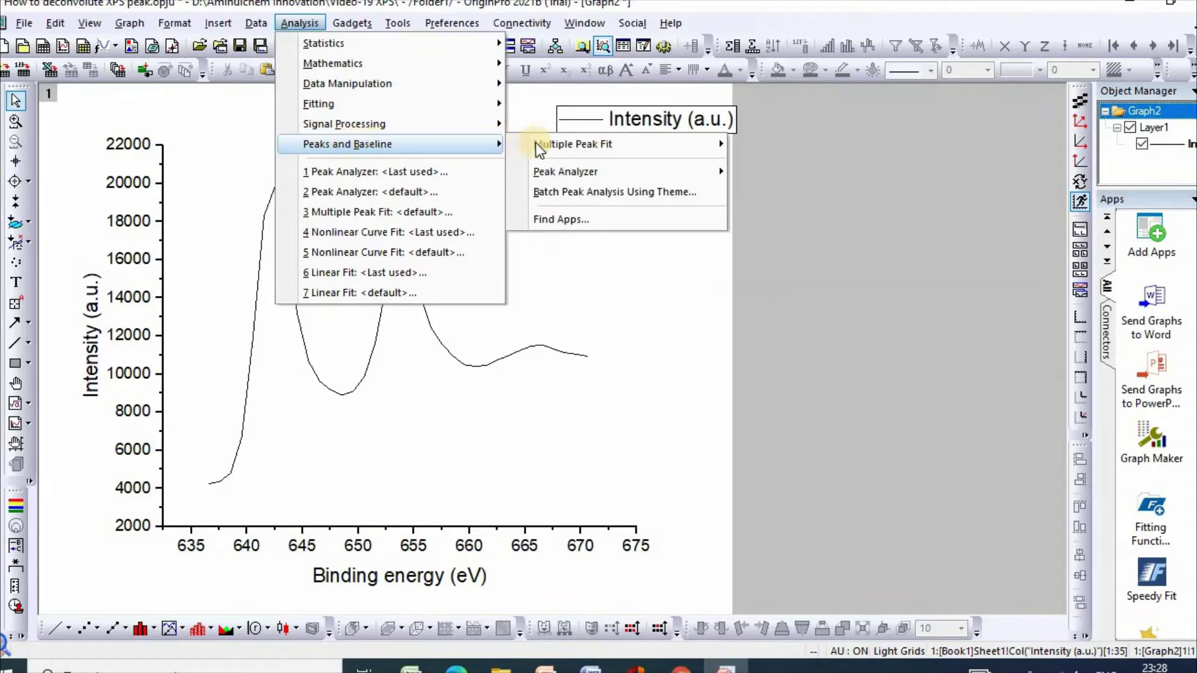
pyautogui.moveTo(589, 144)
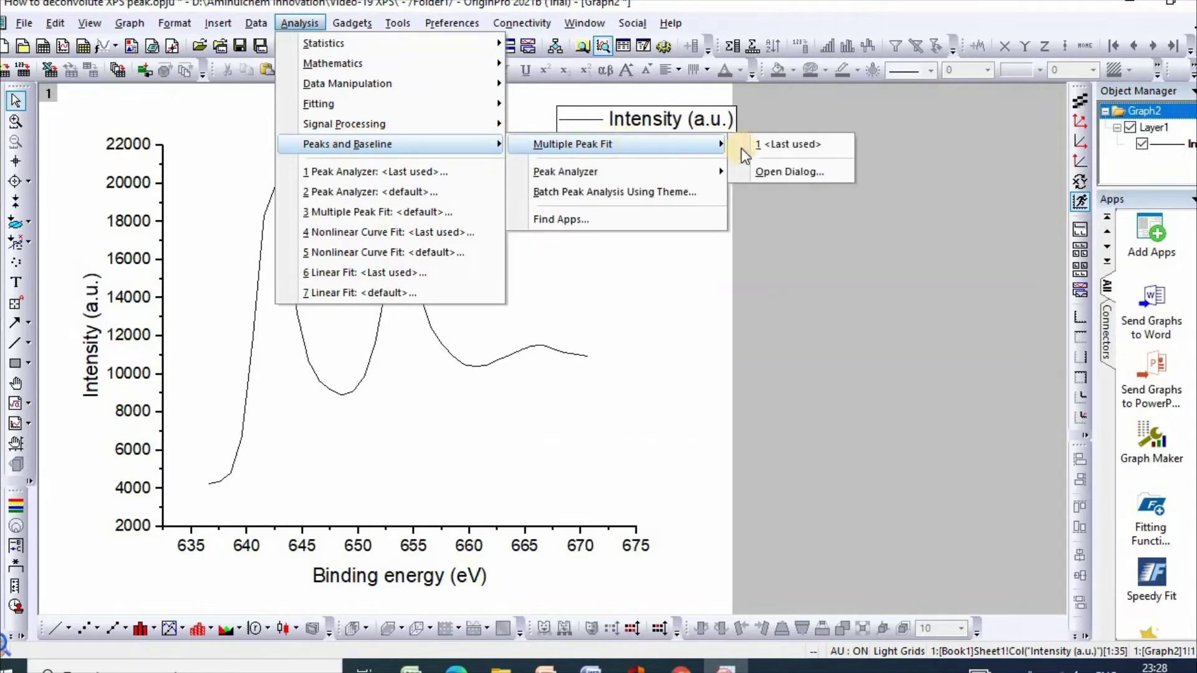
pyautogui.click(798, 176)
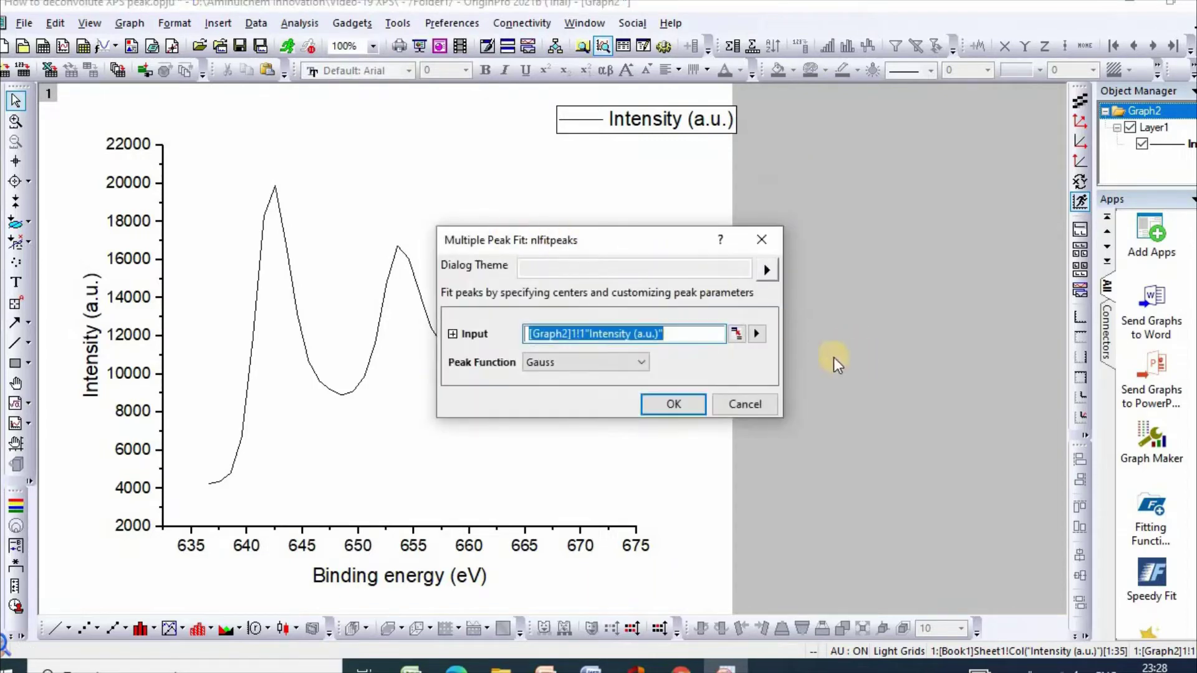
pyautogui.click(756, 333)
pyautogui.click(693, 406)
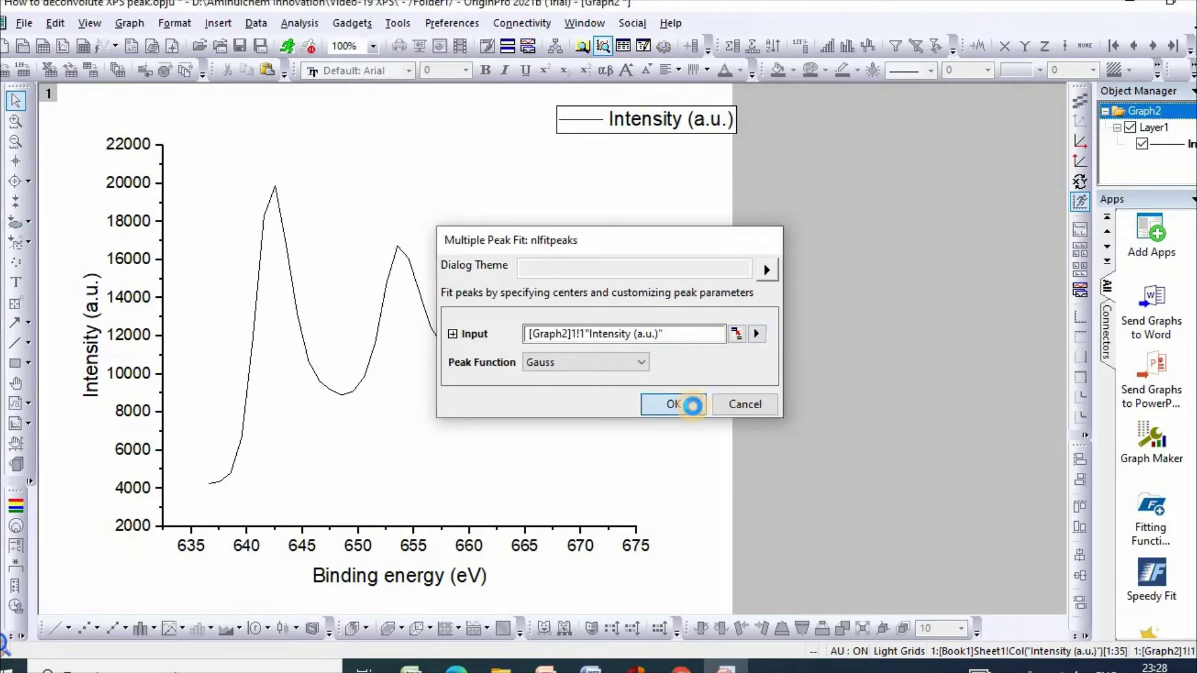
# Step: Pick three peaks on the spectrum at about 642.5, 653.8 and 666.3 eV
pyautogui.click(66, 178)
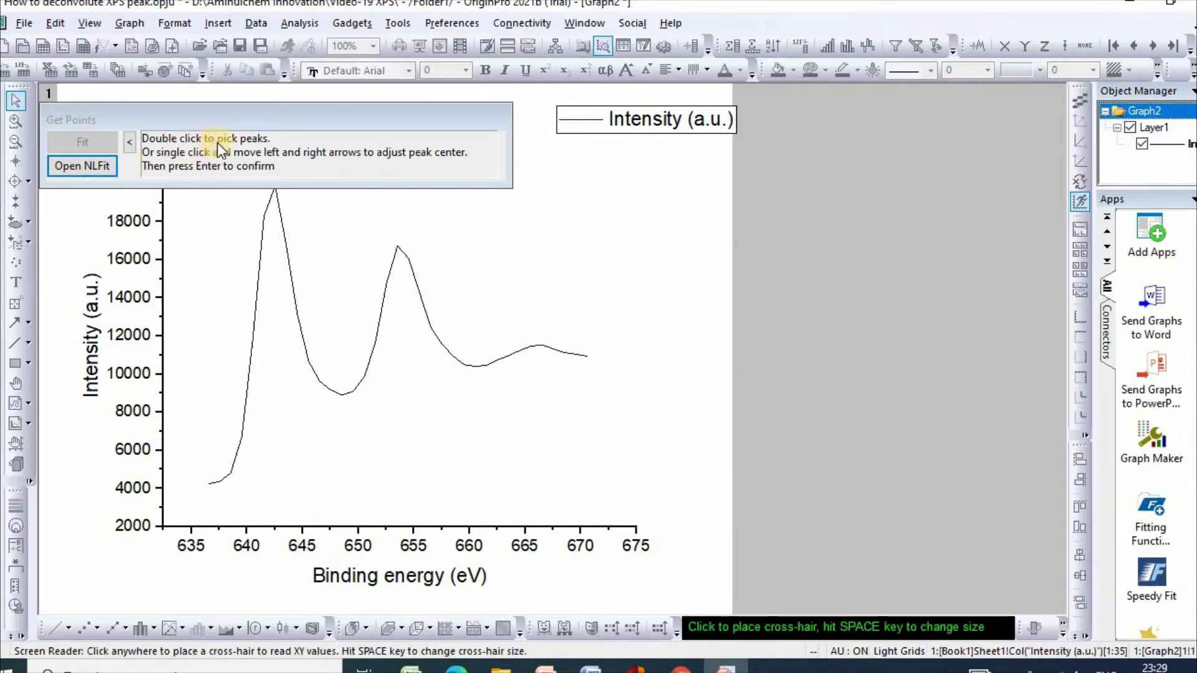
pyautogui.doubleClick(274, 192)
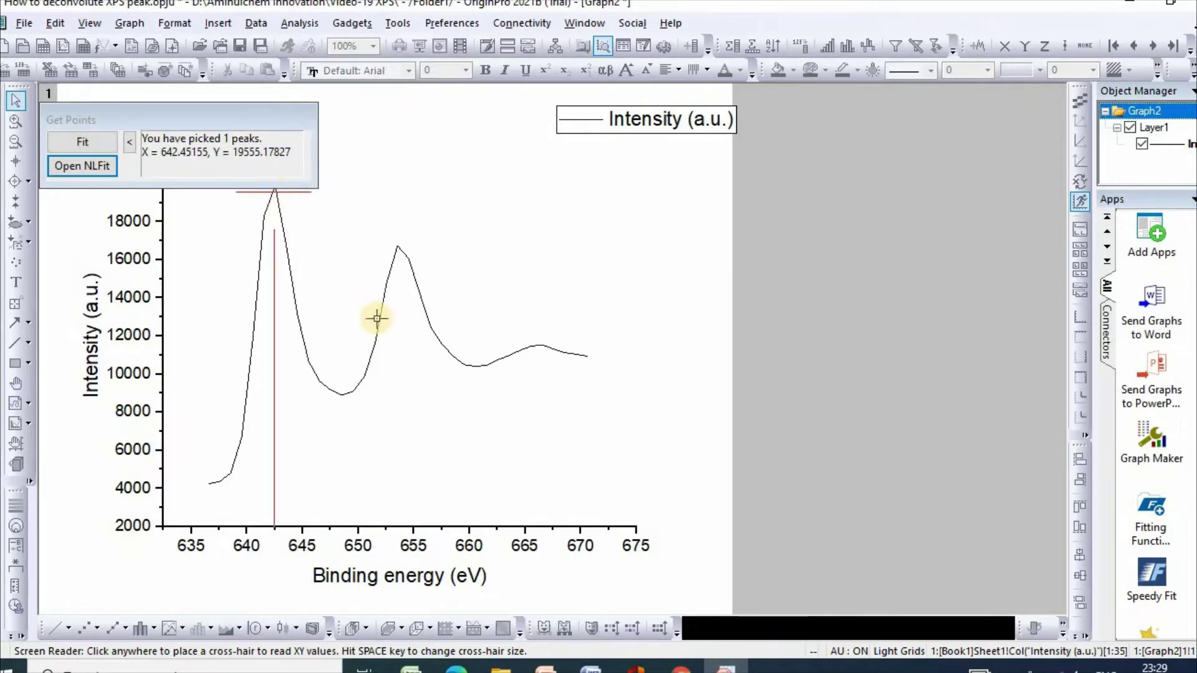
pyautogui.doubleClick(400, 247)
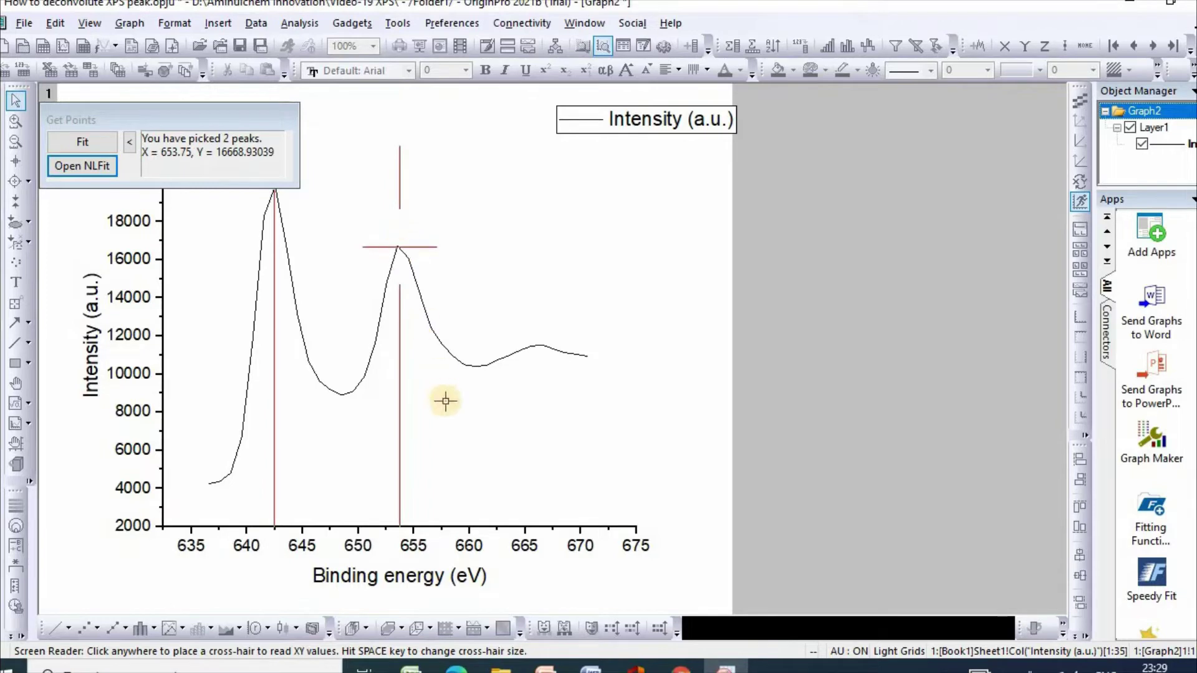
pyautogui.doubleClick(539, 345)
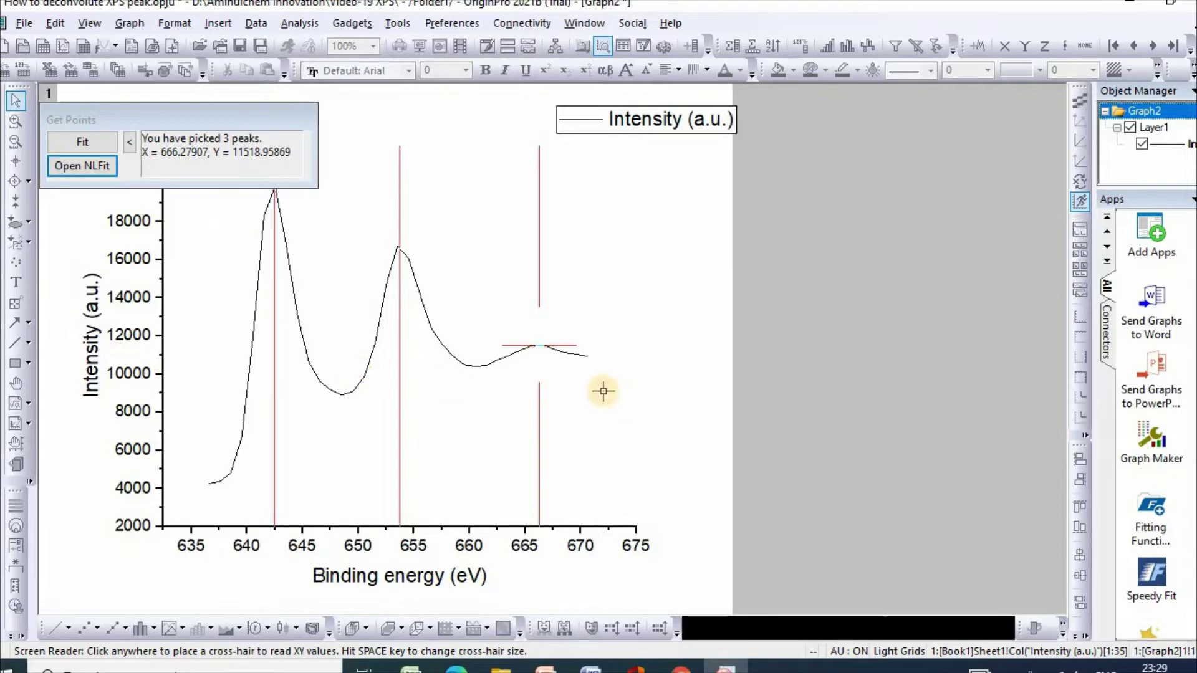
# Step: Fit the three Gaussian peaks in NLFit until converged (R² 0.935) and accept the fit
pyautogui.click(85, 165)
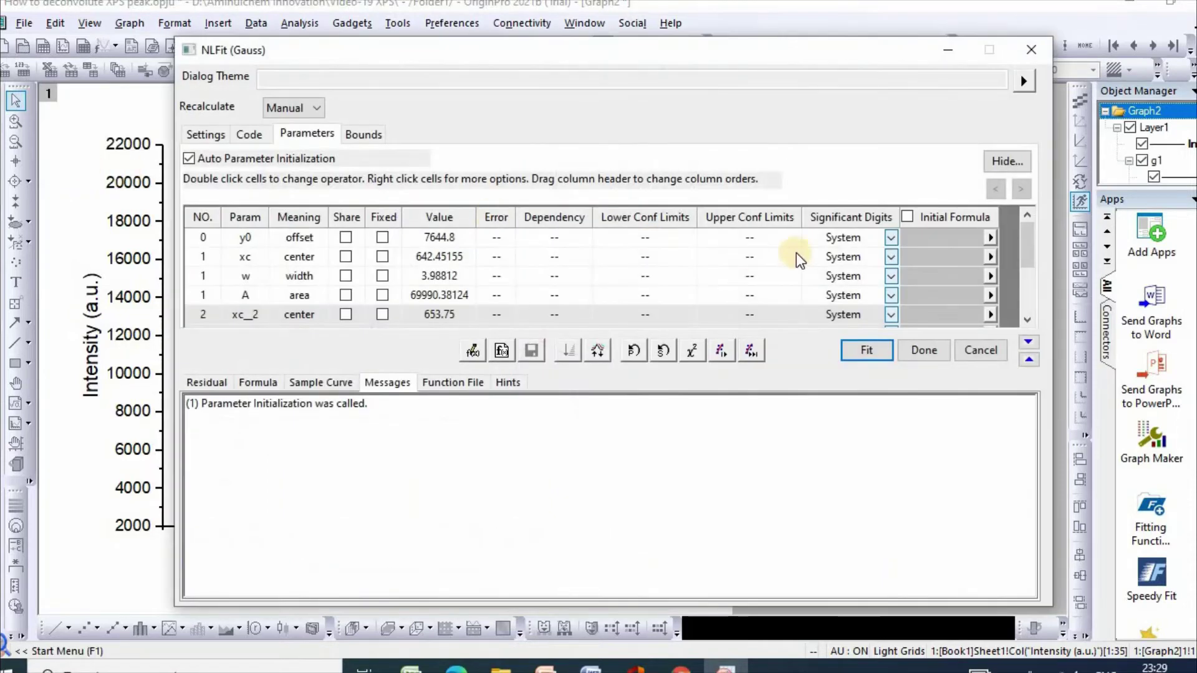
pyautogui.moveTo(765, 51); pyautogui.dragTo(992, 31)
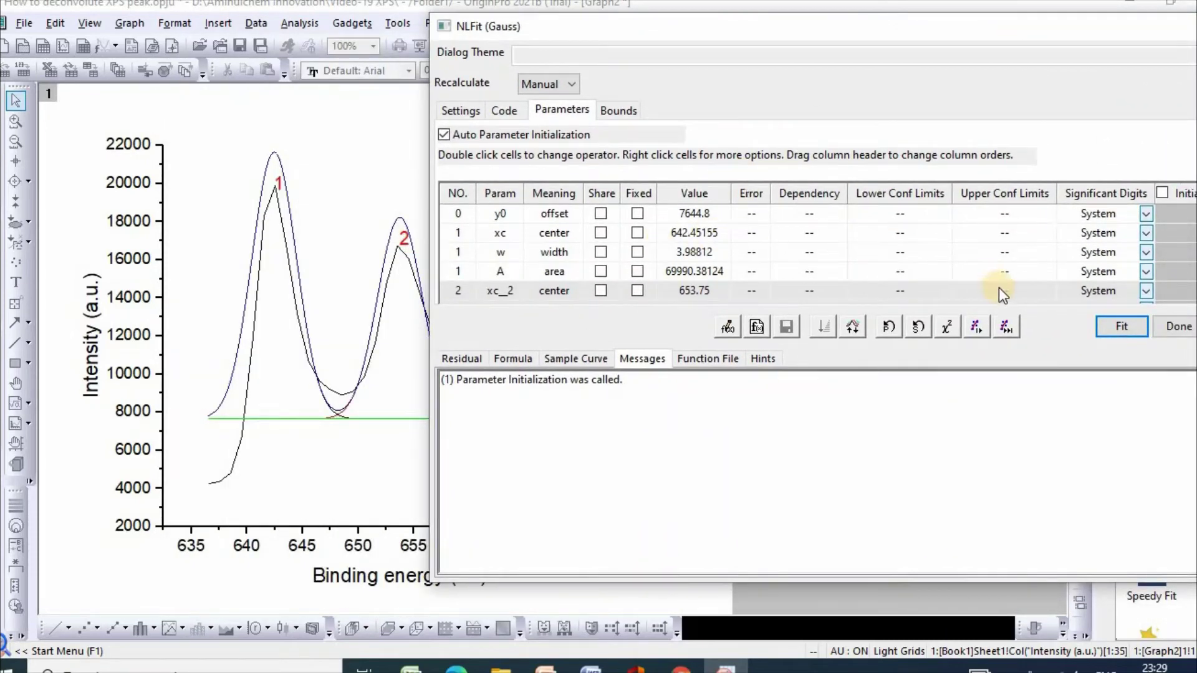
pyautogui.click(974, 327)
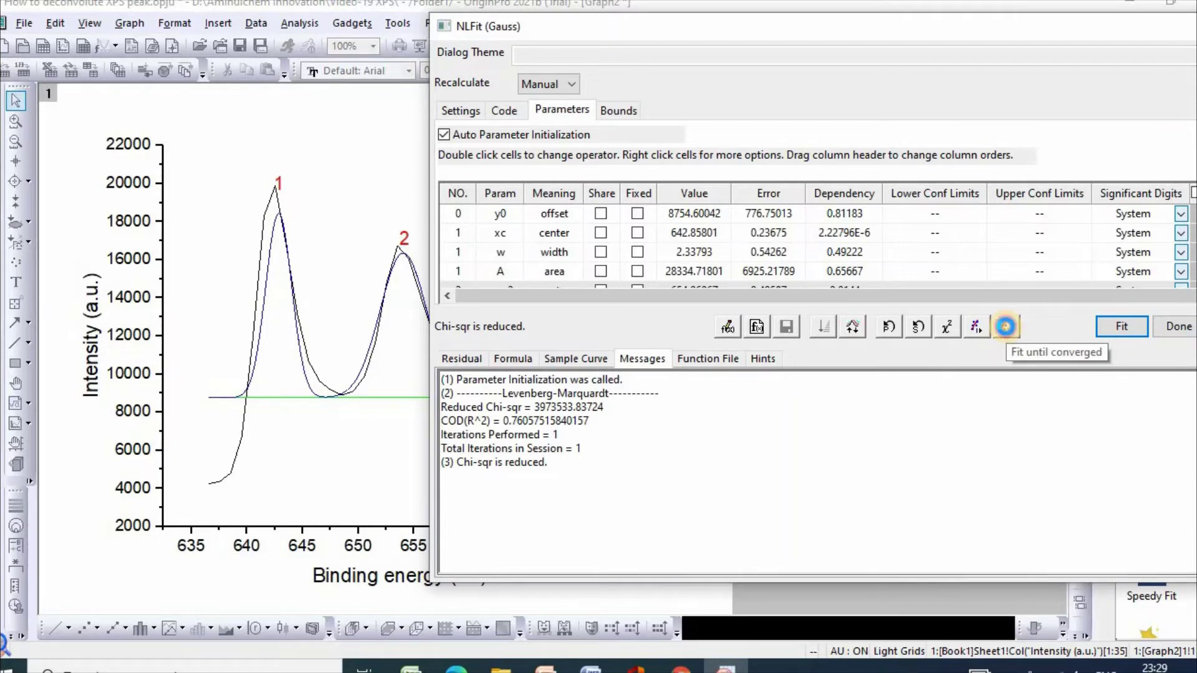
pyautogui.click(1006, 327)
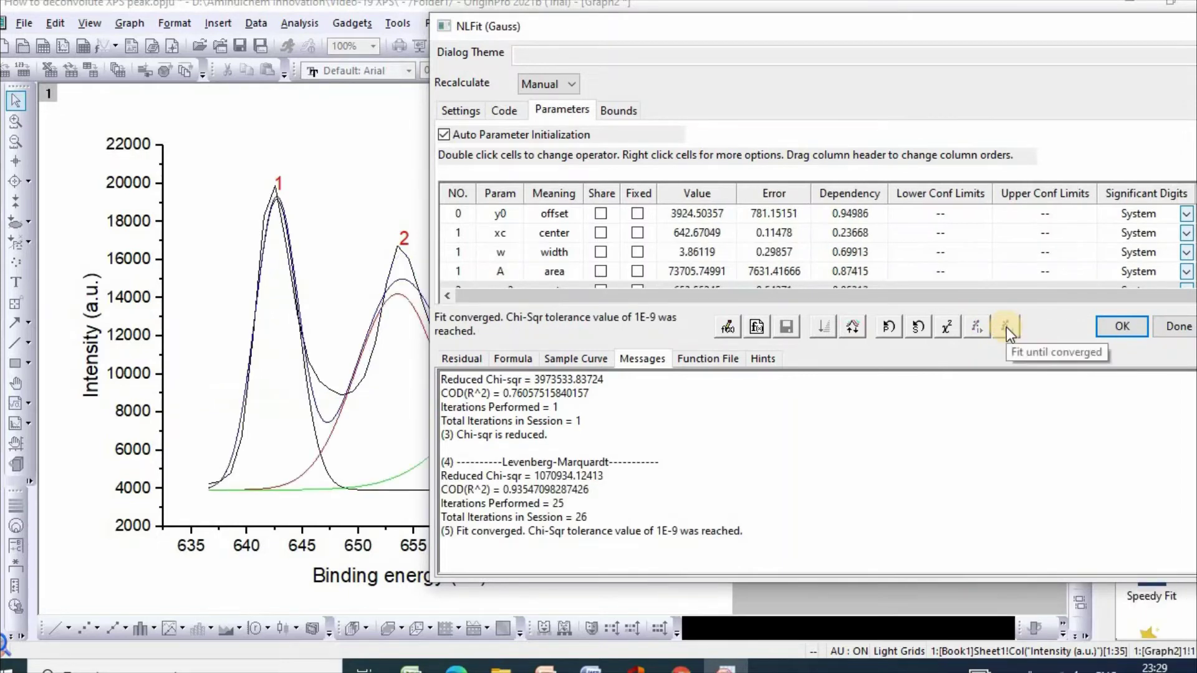
pyautogui.click(1129, 325)
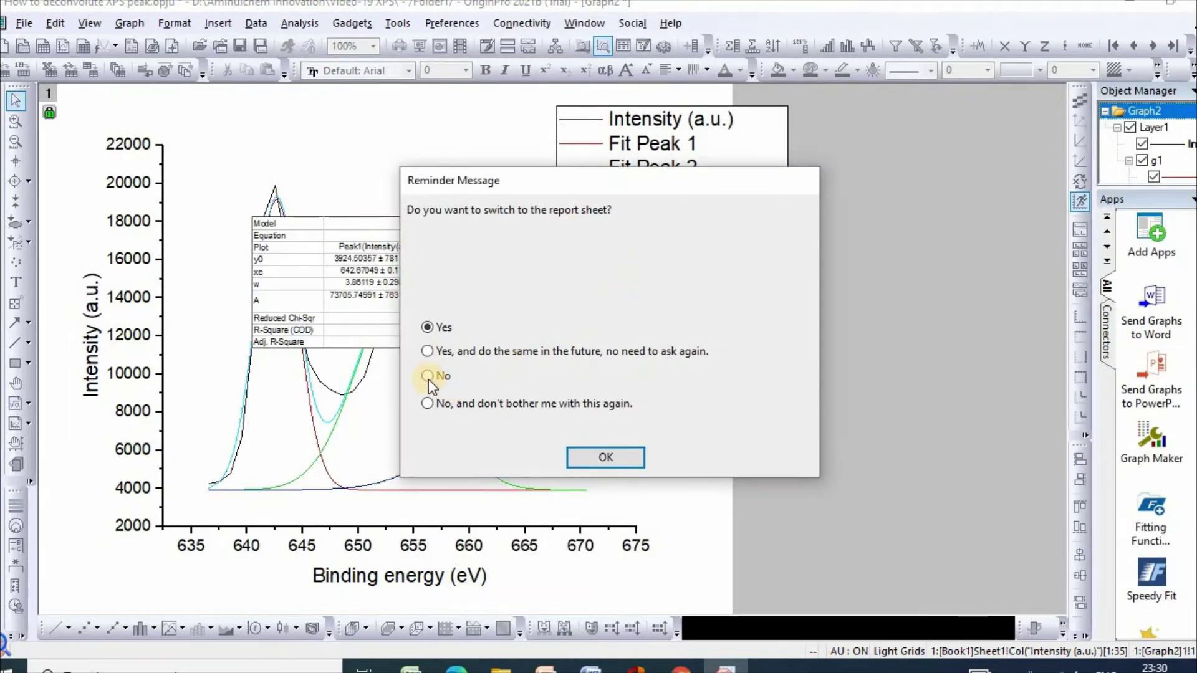
# Step: Dismiss the report-sheet reminder to return to Graph2 with its fit results table
pyautogui.click(596, 457)
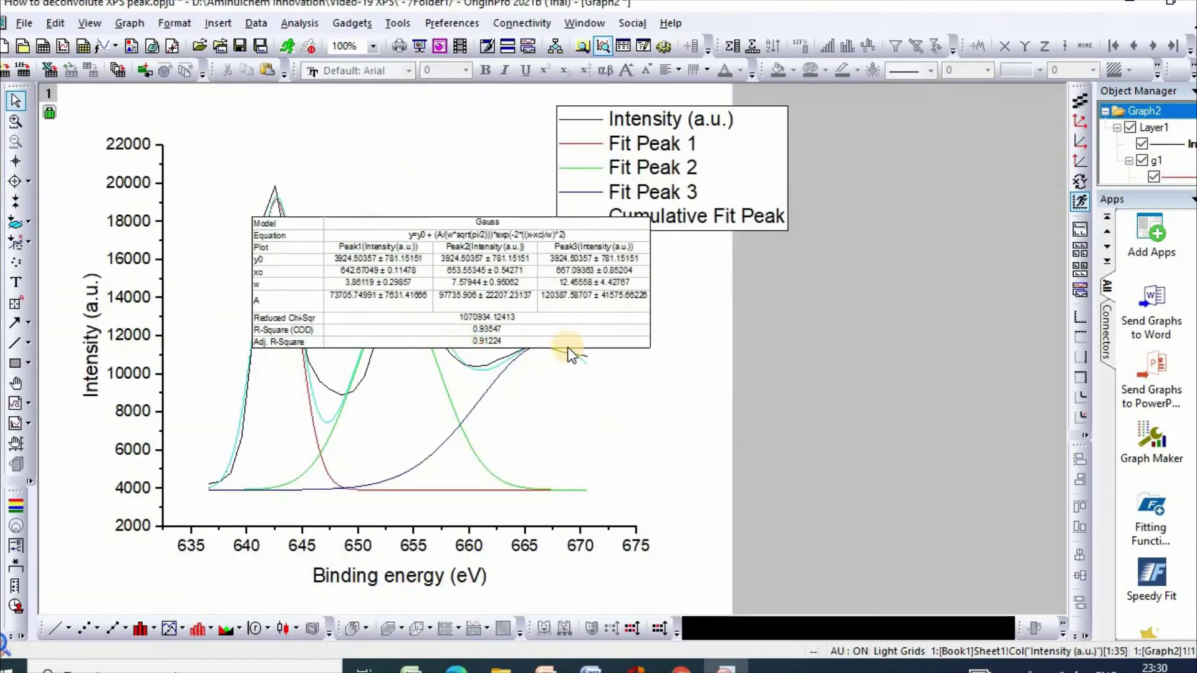
# Step: Move the fit results table to the right of the plot, clear of the curves
pyautogui.moveTo(561, 339); pyautogui.dragTo(996, 387)
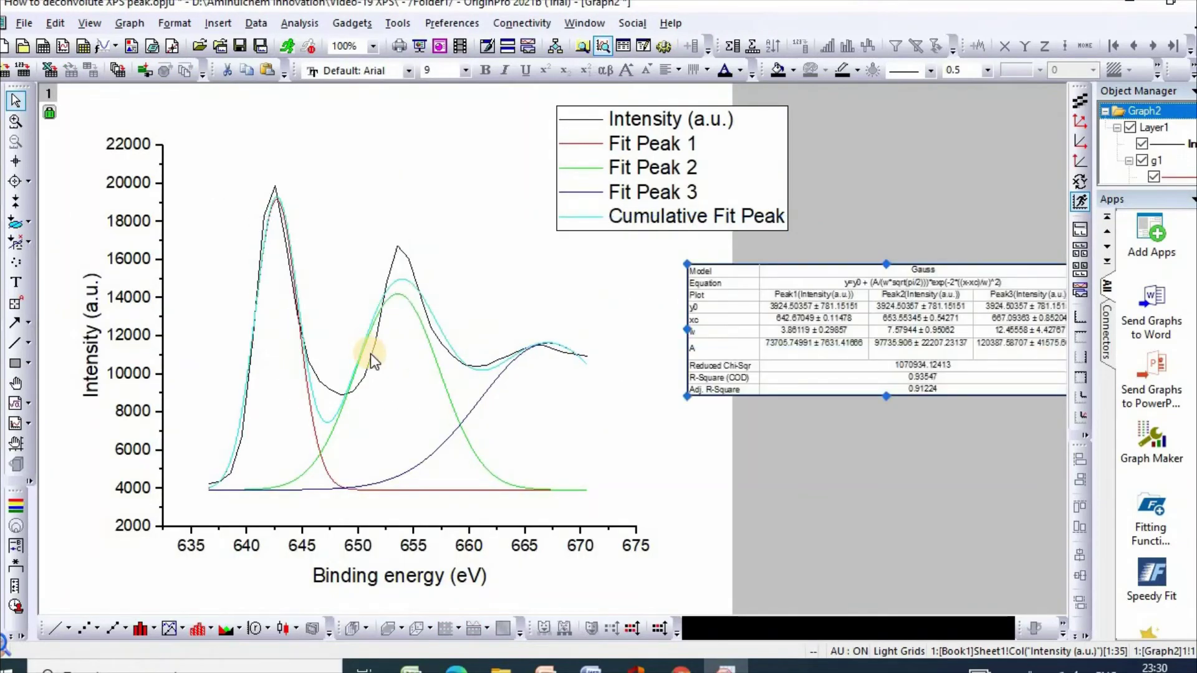
pyautogui.moveTo(371, 353)
pyautogui.click(19, 280)
# Step: Label the main peak near 643 eV as 'Mn 2p3/2'
pyautogui.click(275, 169)
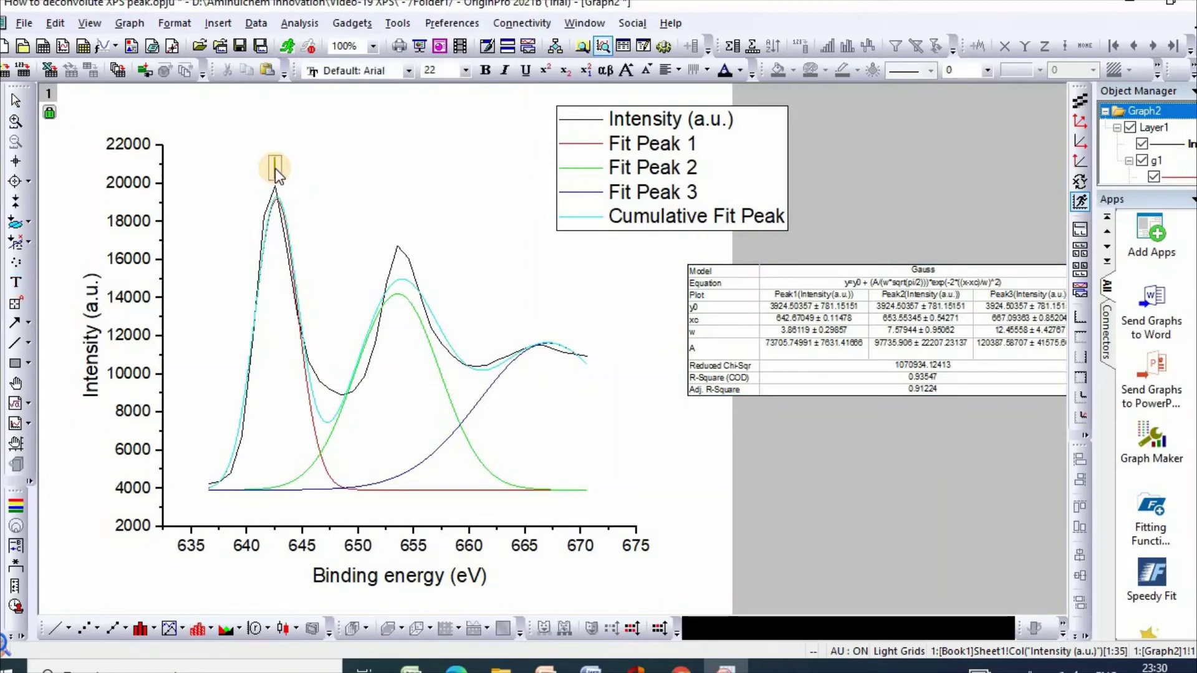
pyautogui.write('Mn 2p')
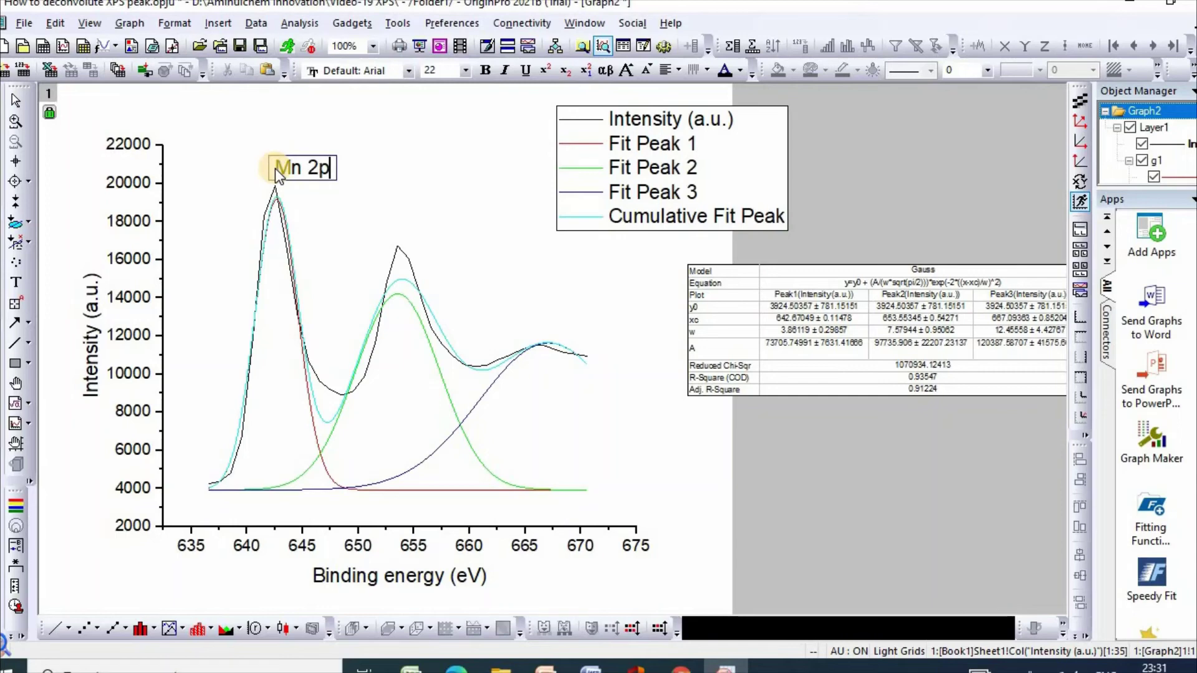
pyautogui.write('3/2')
pyautogui.click(399, 219)
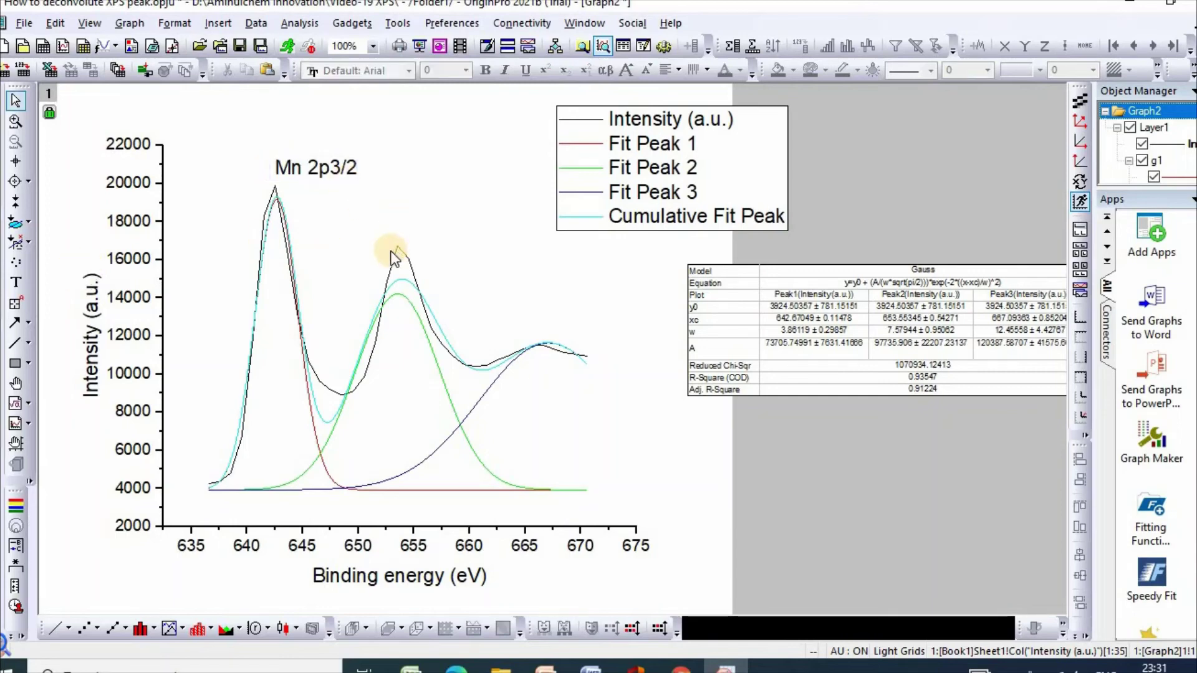
# Step: Label the second peak near 654 eV as 'Mn 2p1/2'
pyautogui.click(15, 281)
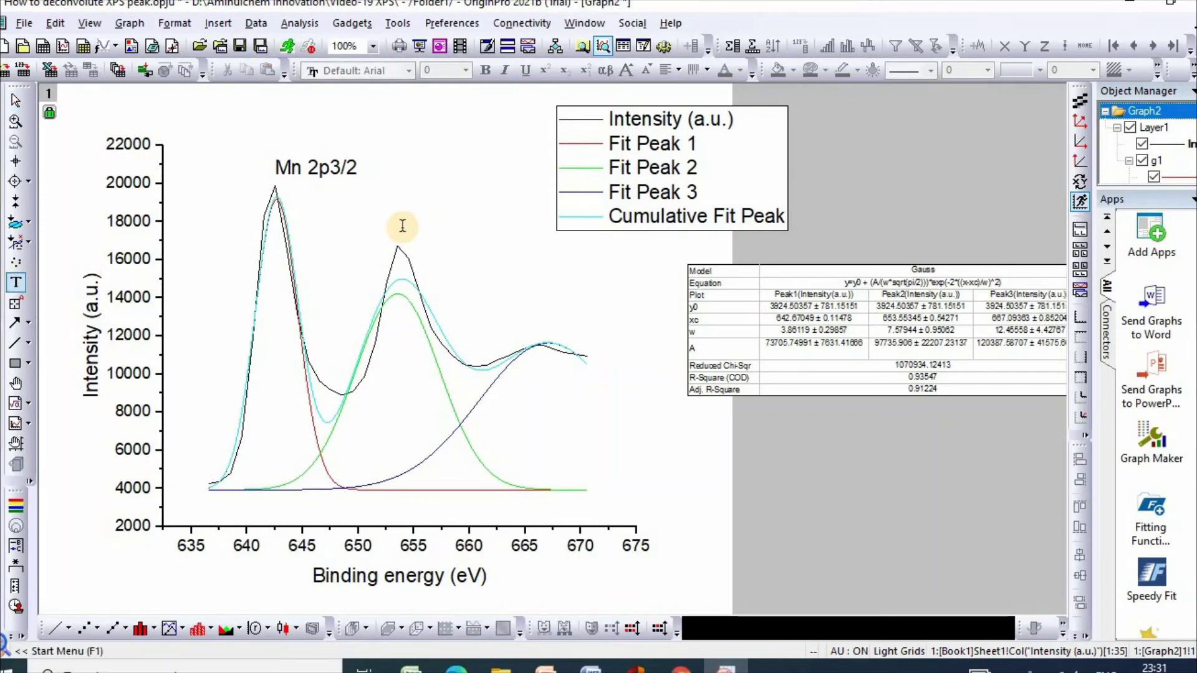
pyautogui.click(402, 228)
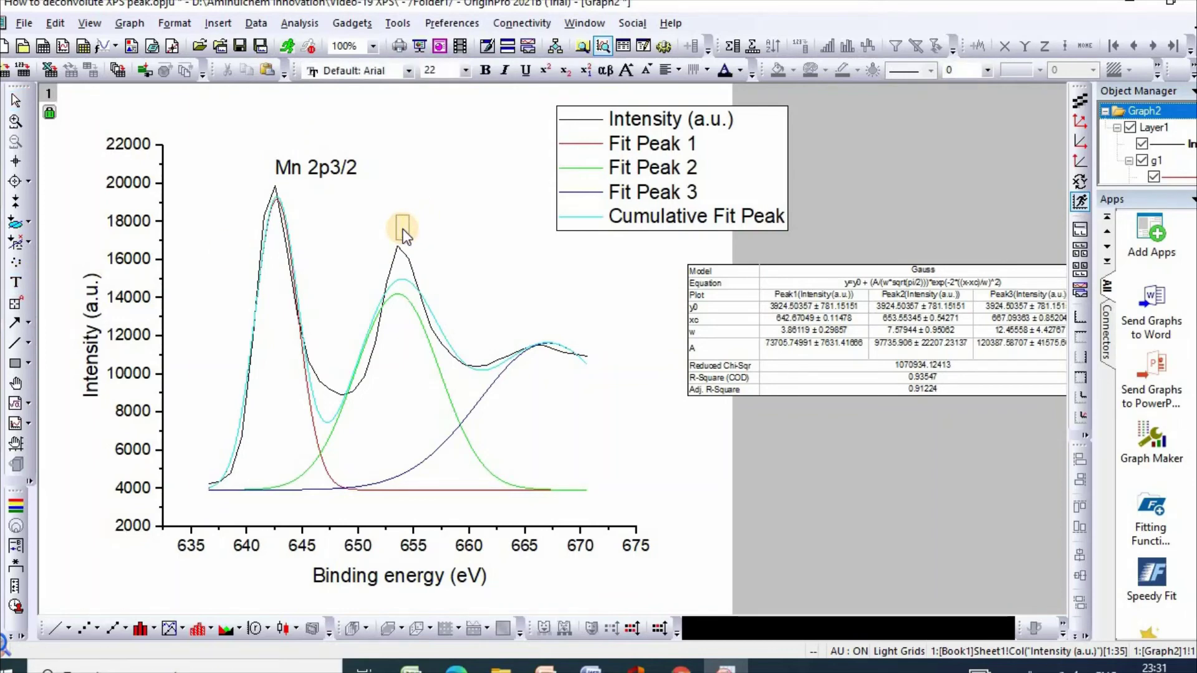
pyautogui.write('Mn 2p1/2')
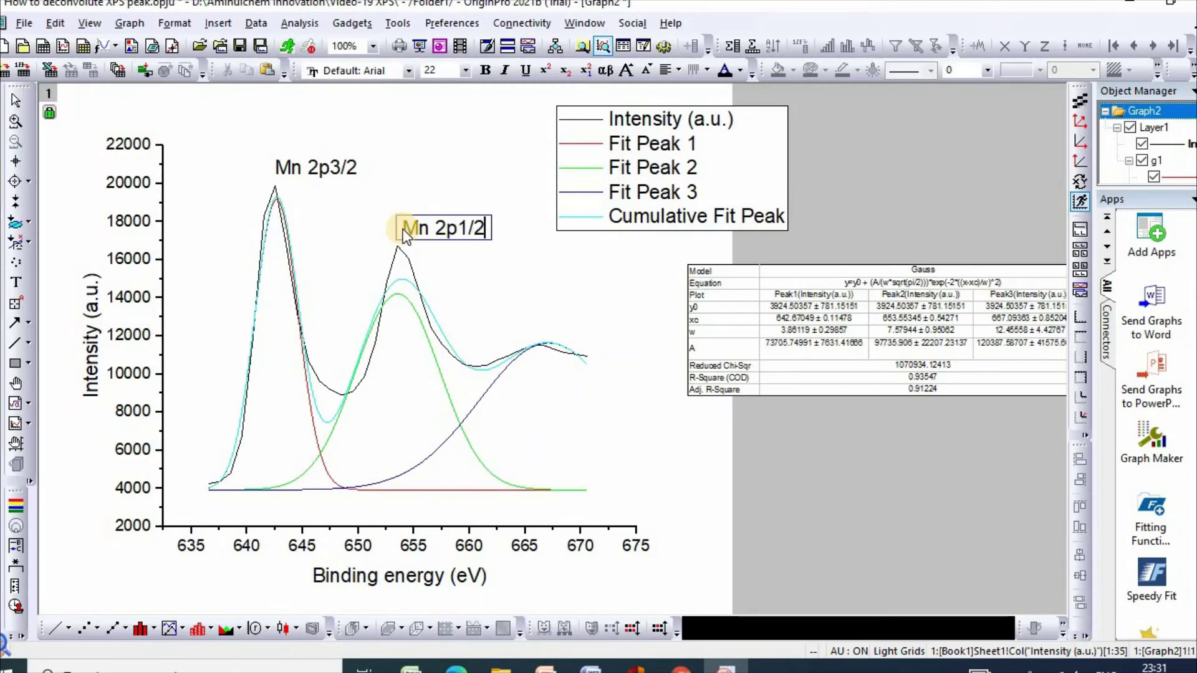
pyautogui.click(499, 264)
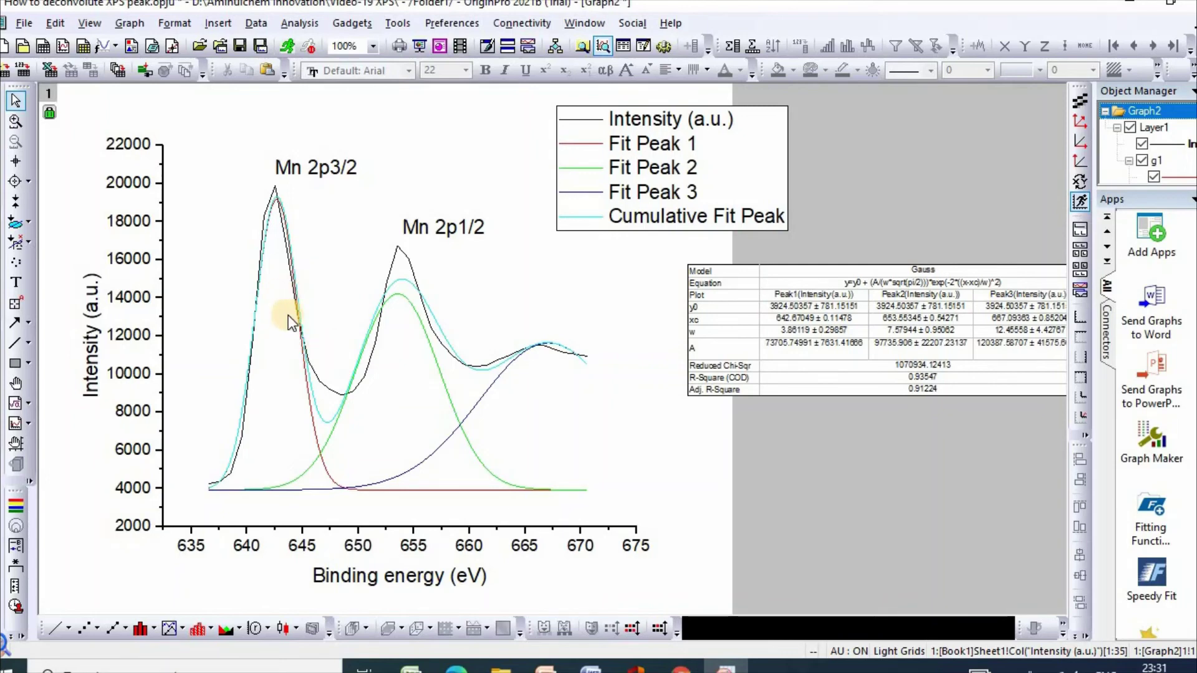
pyautogui.moveTo(289, 254)
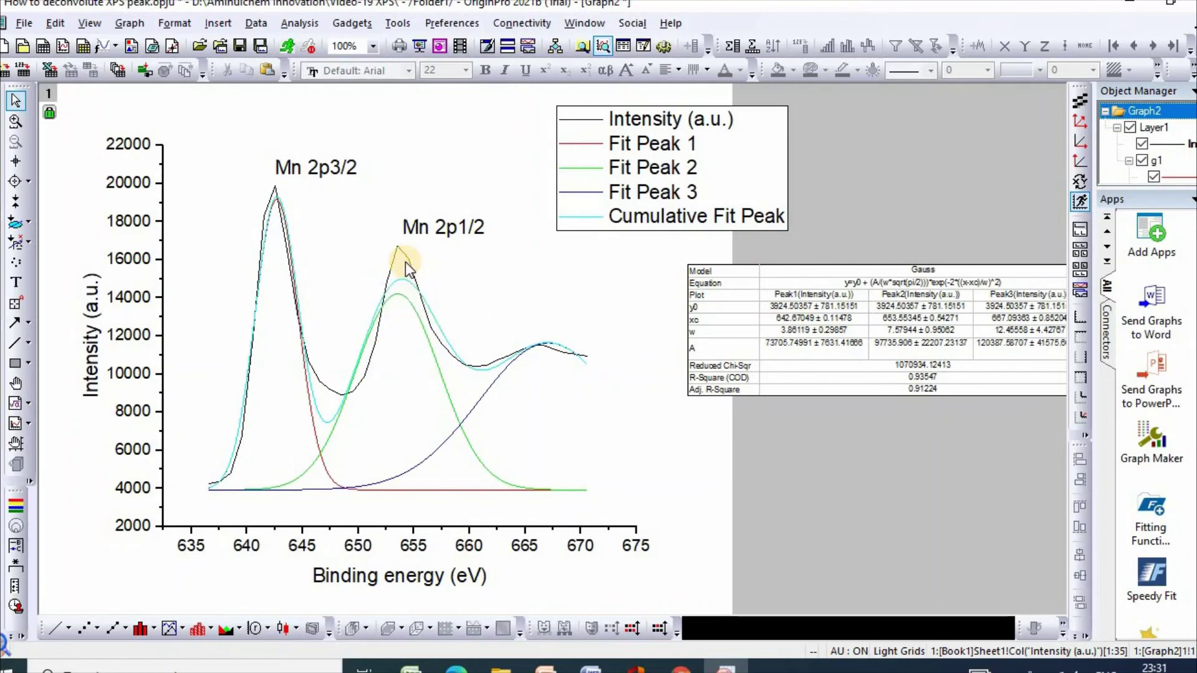